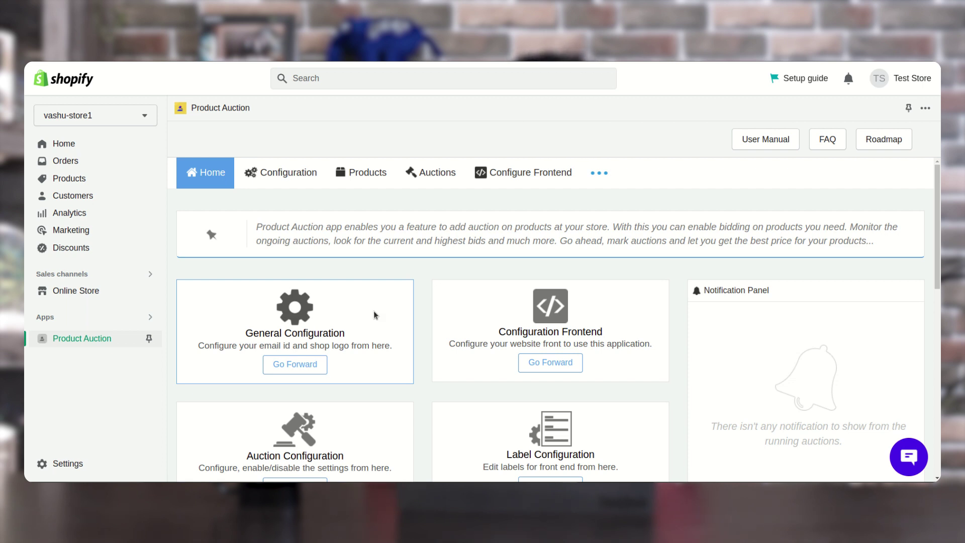
scroll(434, 291, "down", 1)
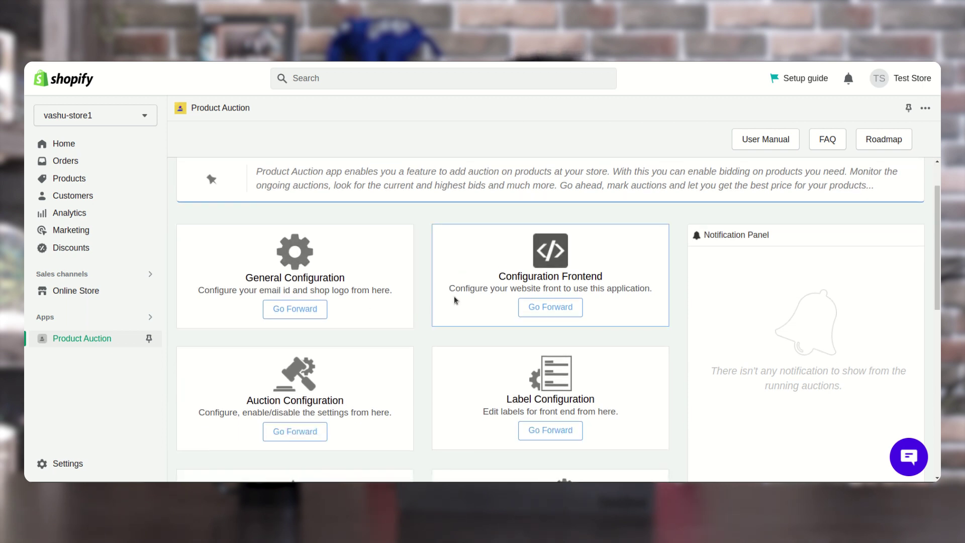
scroll(457, 300, "down", 2)
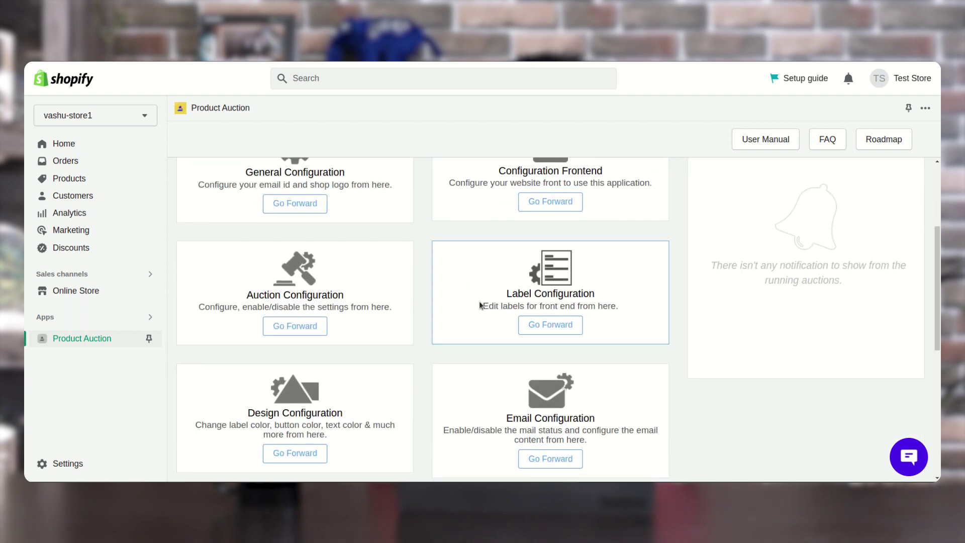
scroll(422, 305, "down", 2)
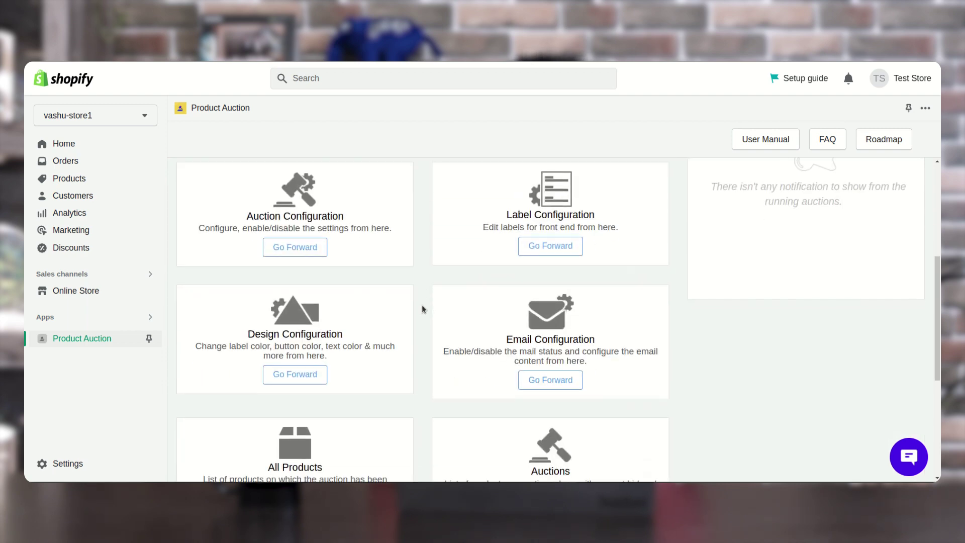
scroll(421, 305, "down", 3)
scroll(422, 305, "up", 2)
scroll(422, 305, "up", 4)
scroll(421, 304, "up", 3)
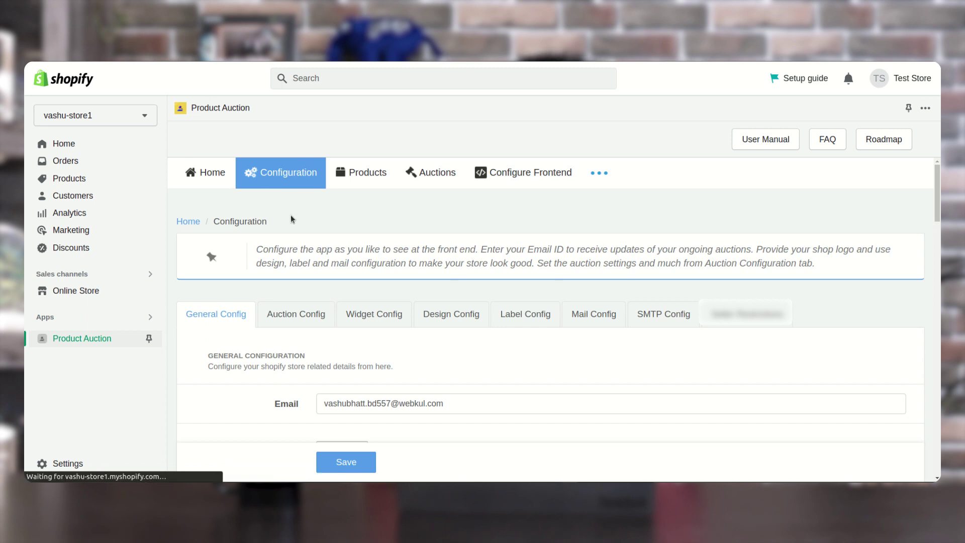
scroll(293, 256, "down", 3)
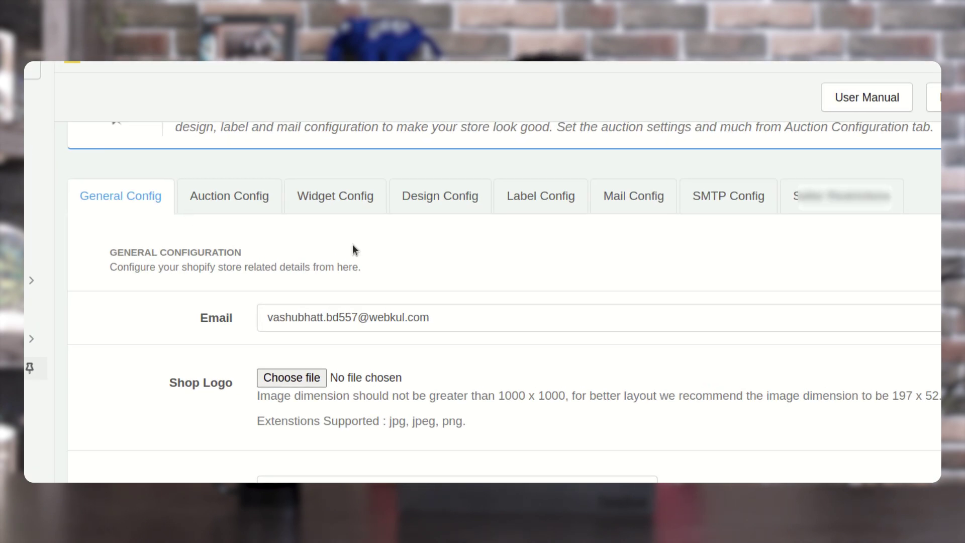
scroll(372, 250, "down", 3)
scroll(400, 252, "down", 2)
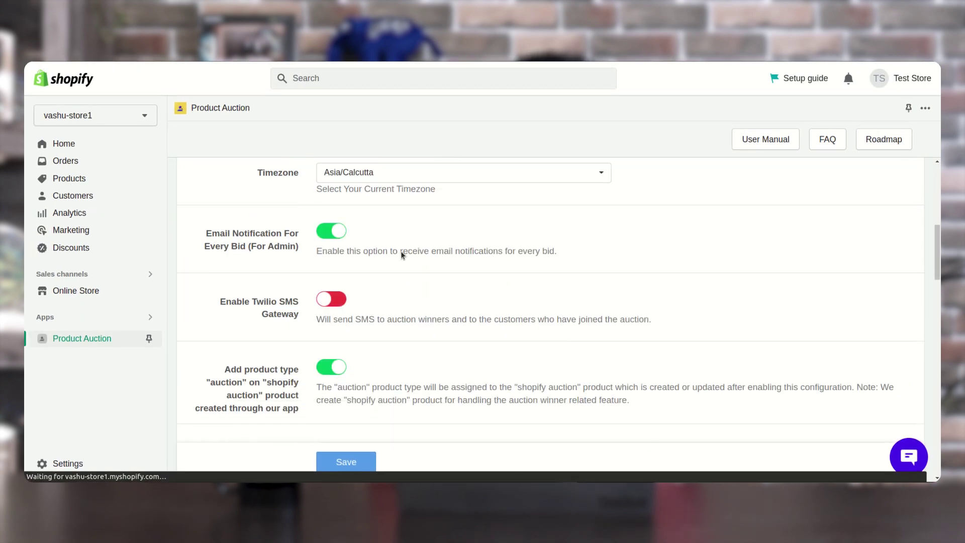
scroll(400, 252, "down", 2)
scroll(400, 251, "down", 2)
scroll(401, 252, "up", 3)
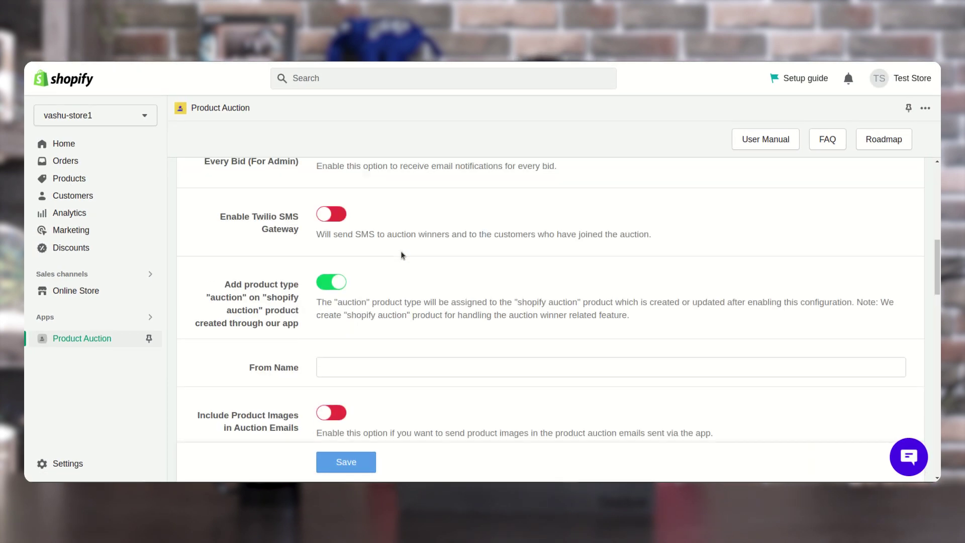
scroll(400, 252, "up", 2)
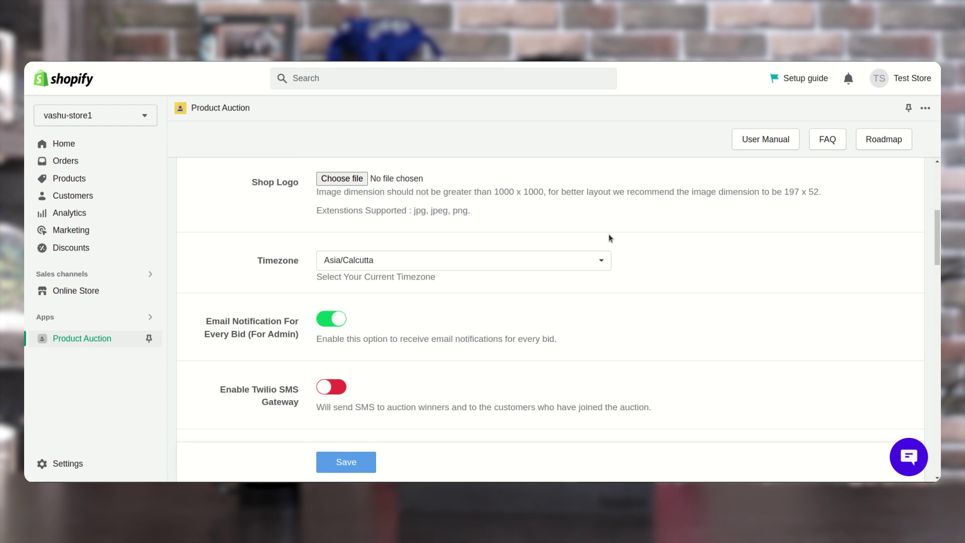
scroll(611, 238, "down", 4)
scroll(611, 242, "down", 4)
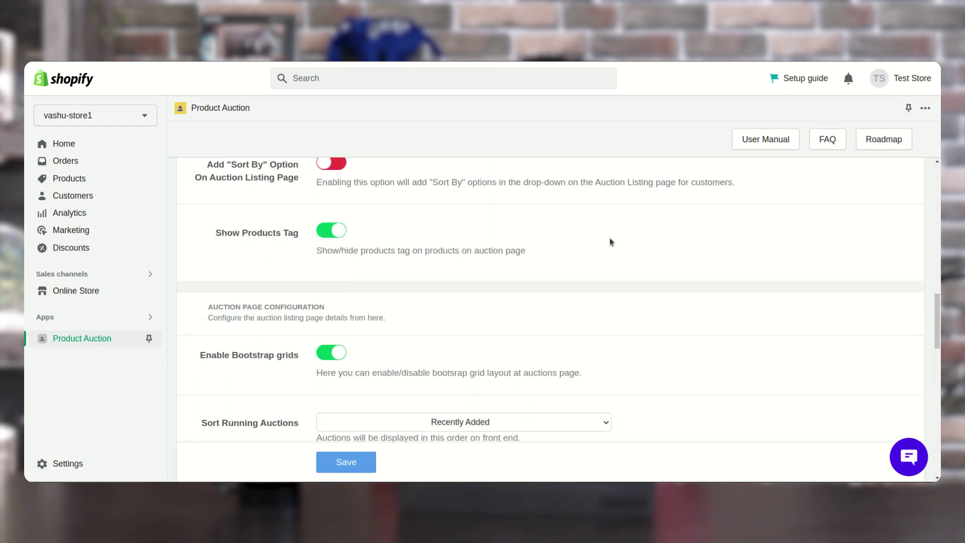
scroll(611, 241, "down", 1)
scroll(611, 241, "up", 1)
scroll(611, 242, "down", 4)
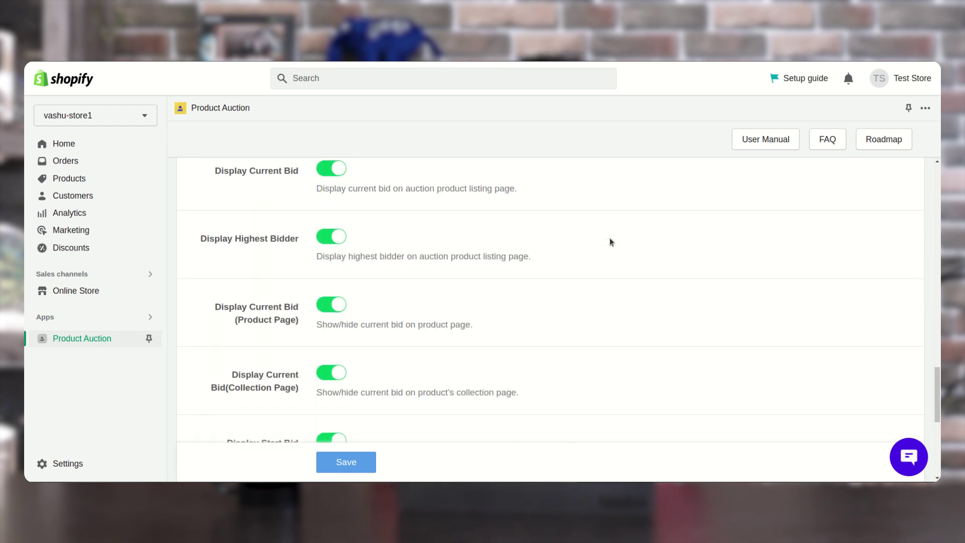
scroll(610, 242, "up", 4)
scroll(610, 241, "up", 3)
scroll(610, 242, "up", 3)
scroll(610, 241, "up", 3)
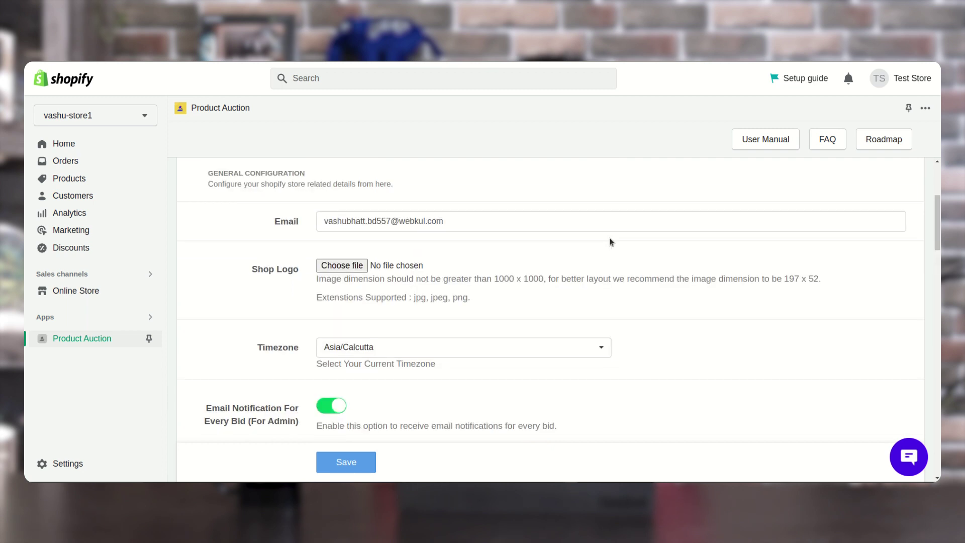
scroll(610, 242, "up", 3)
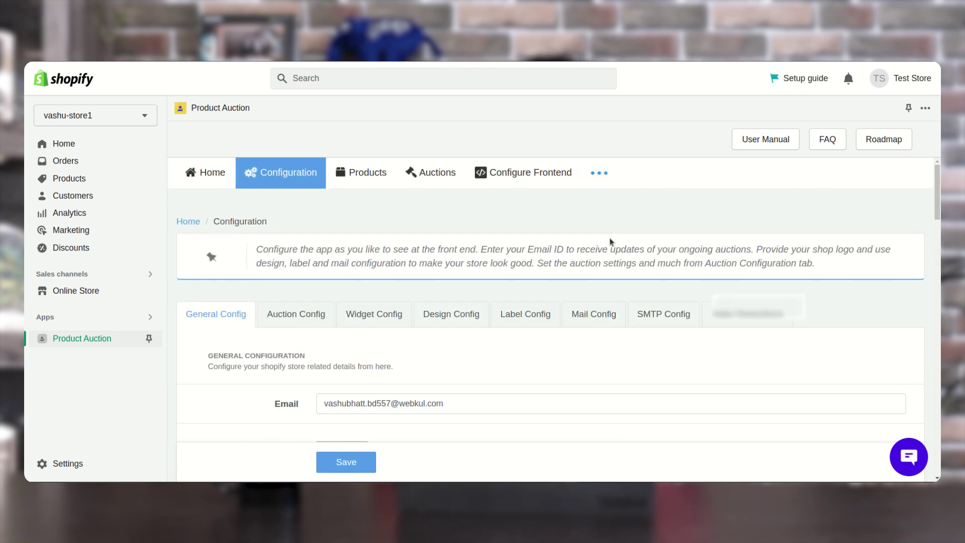
Review the Auction Config tab, then the Widget Config tab of the app settings
left_click(310, 317)
scroll(584, 359, "down", 3)
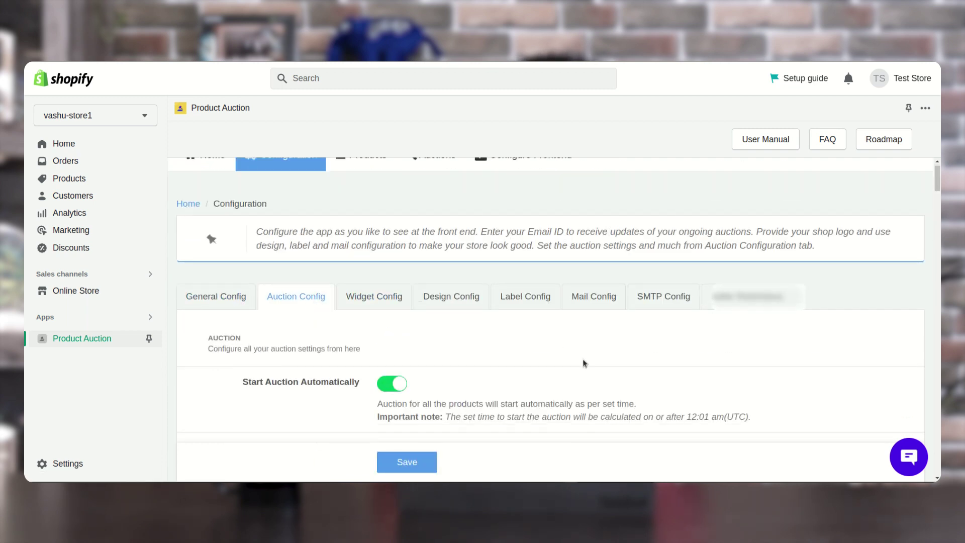
scroll(583, 365, "down", 3)
scroll(582, 365, "down", 2)
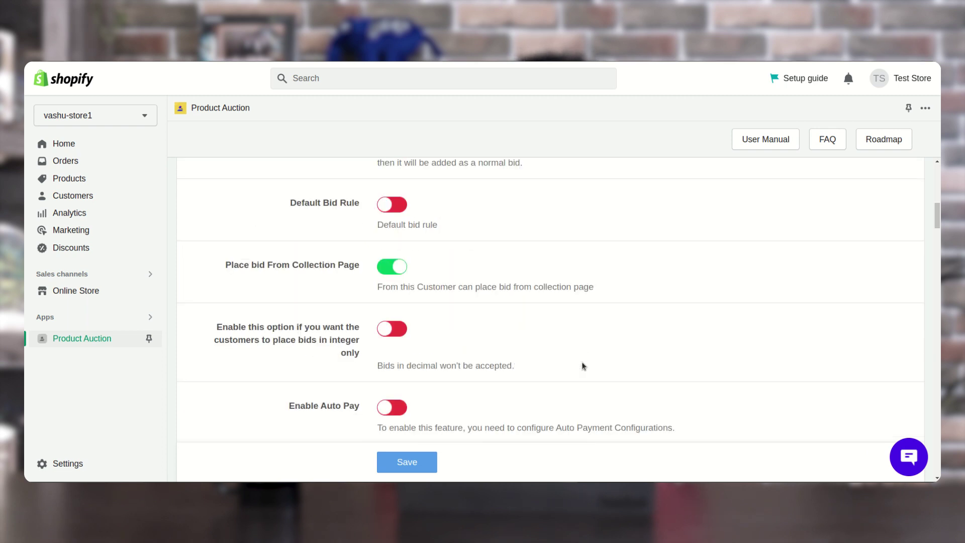
scroll(584, 365, "down", 2)
scroll(583, 366, "down", 1)
scroll(583, 367, "up", 2)
scroll(582, 366, "up", 3)
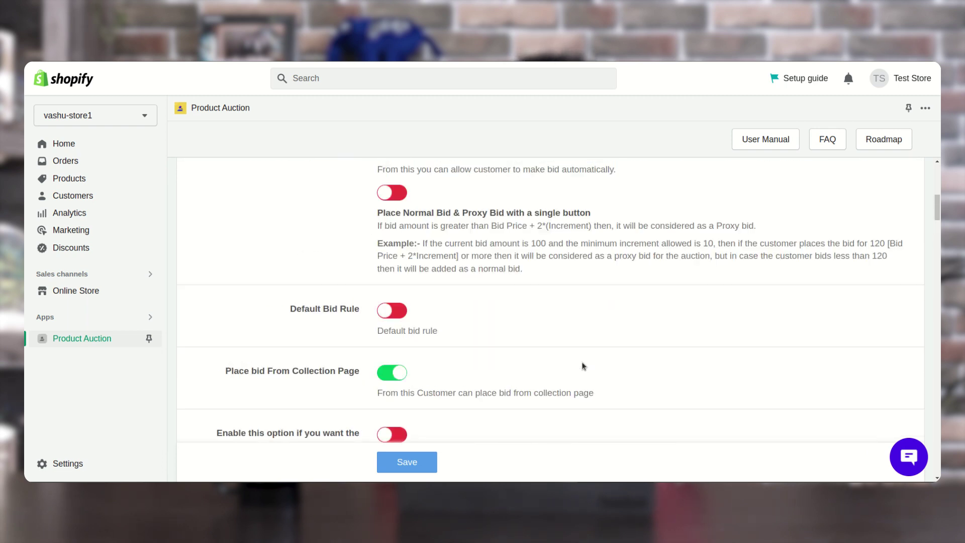
scroll(584, 367, "up", 3)
scroll(583, 367, "up", 2)
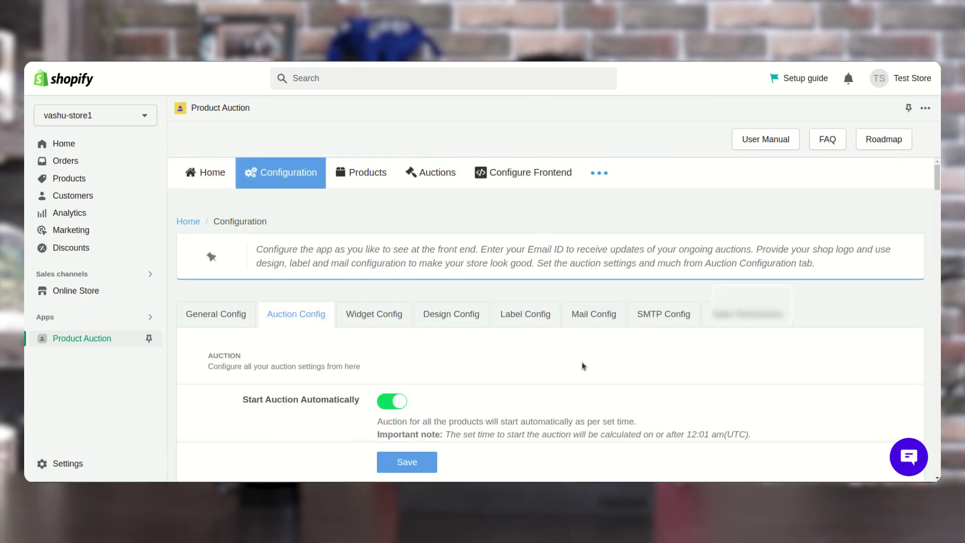
left_click(375, 320)
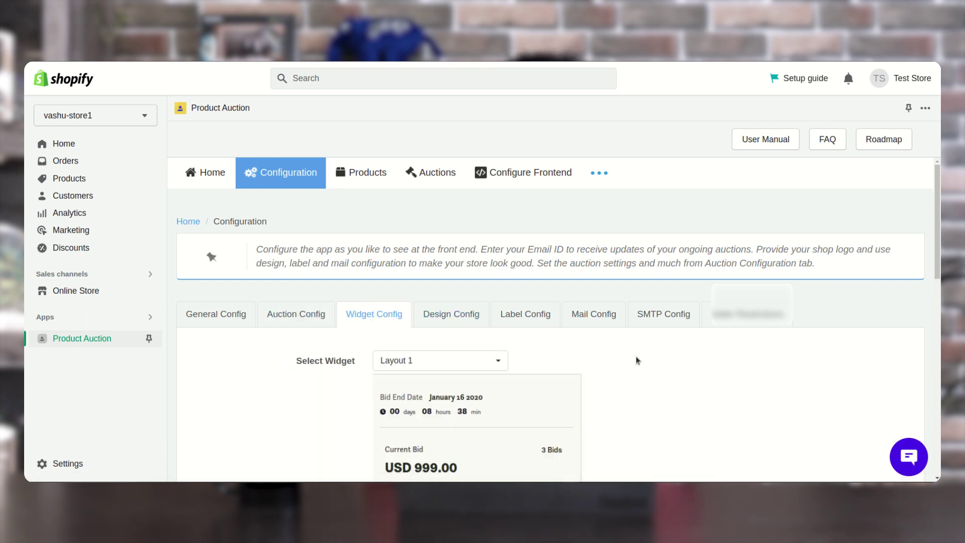
scroll(636, 360, "down", 3)
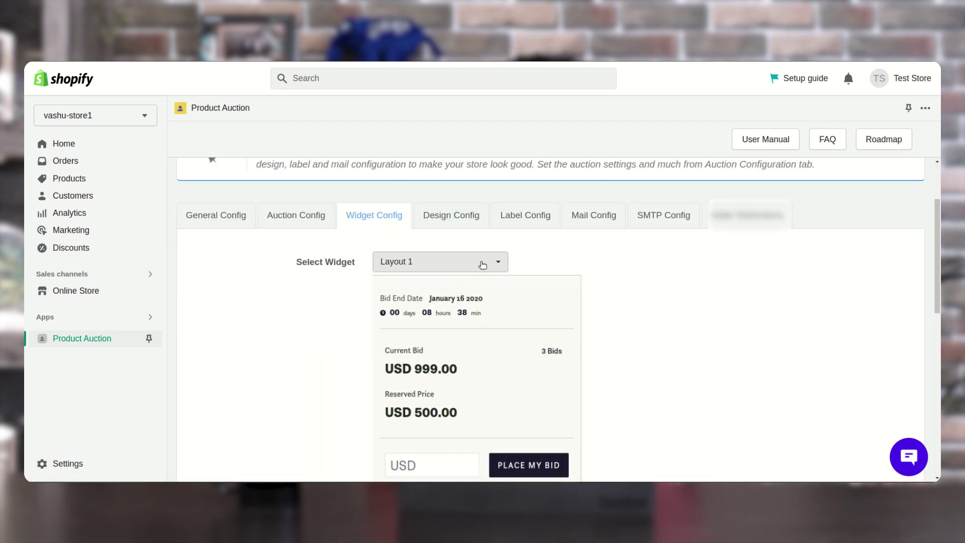
scroll(615, 289, "down", 4)
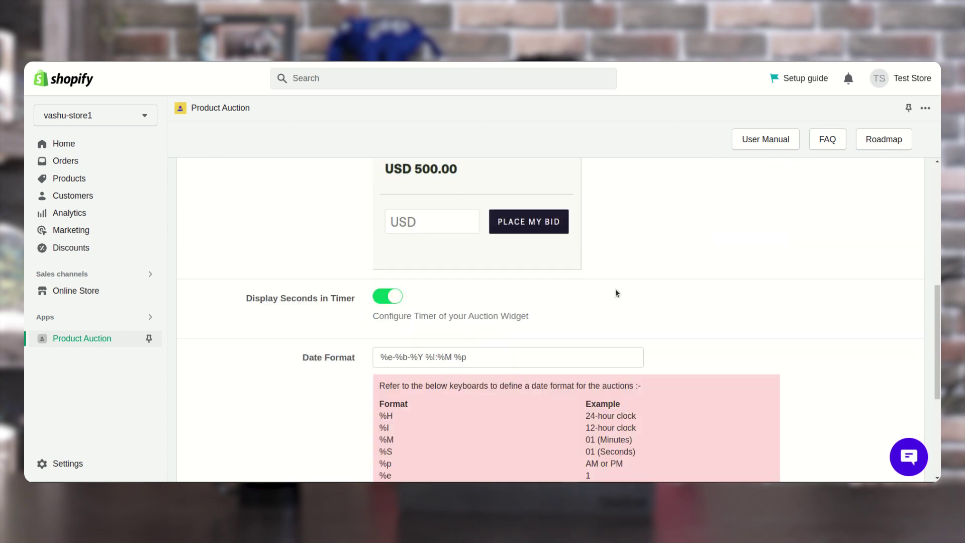
scroll(615, 289, "up", 2)
scroll(616, 293, "down", 3)
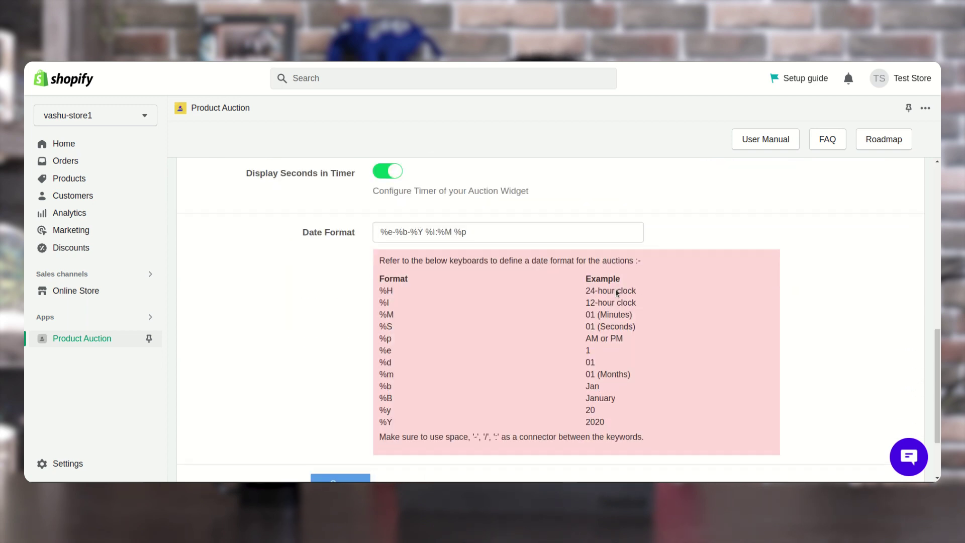
scroll(616, 293, "up", 4)
scroll(616, 292, "up", 2)
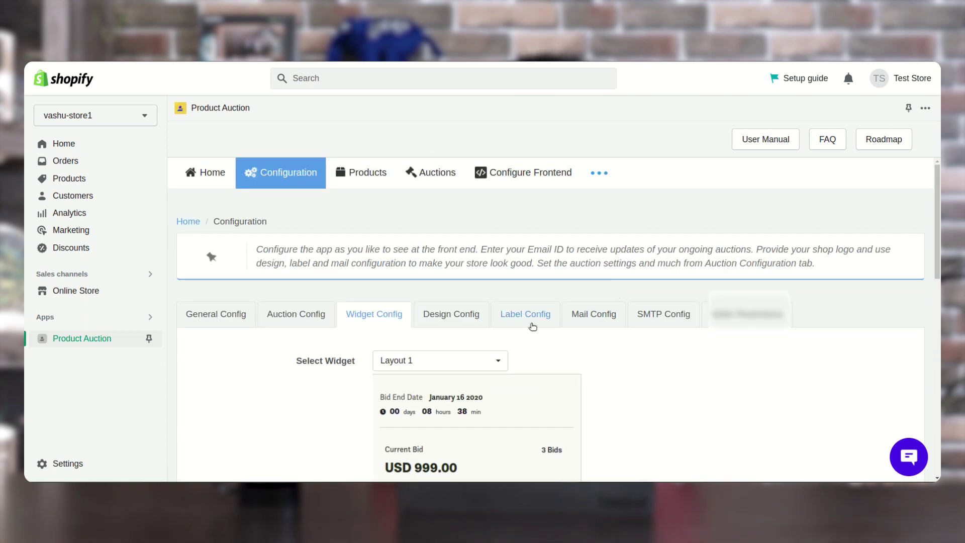
Step through the Design, Label, Mail and SMTP Config tabs in turn
left_click(465, 315)
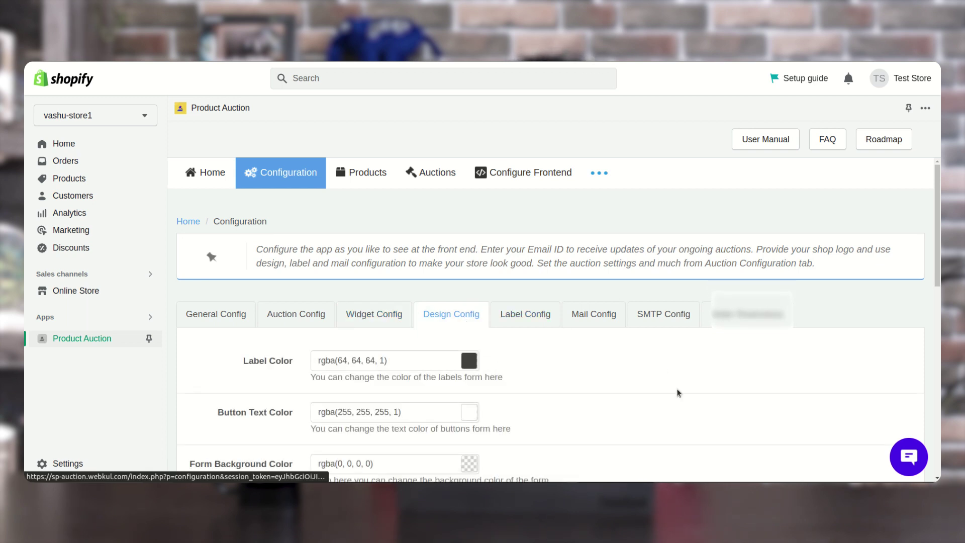
scroll(677, 393, "down", 1)
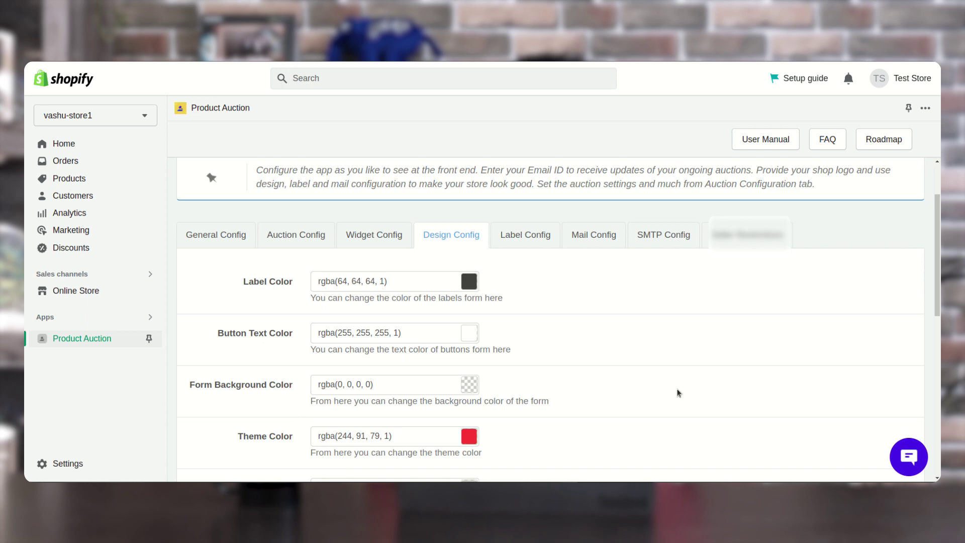
scroll(678, 392, "up", 1)
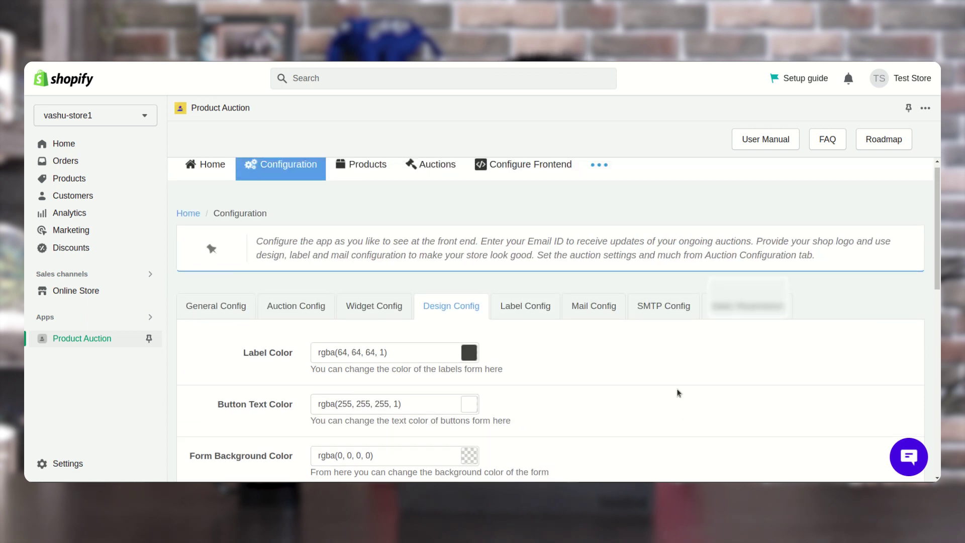
left_click(539, 310)
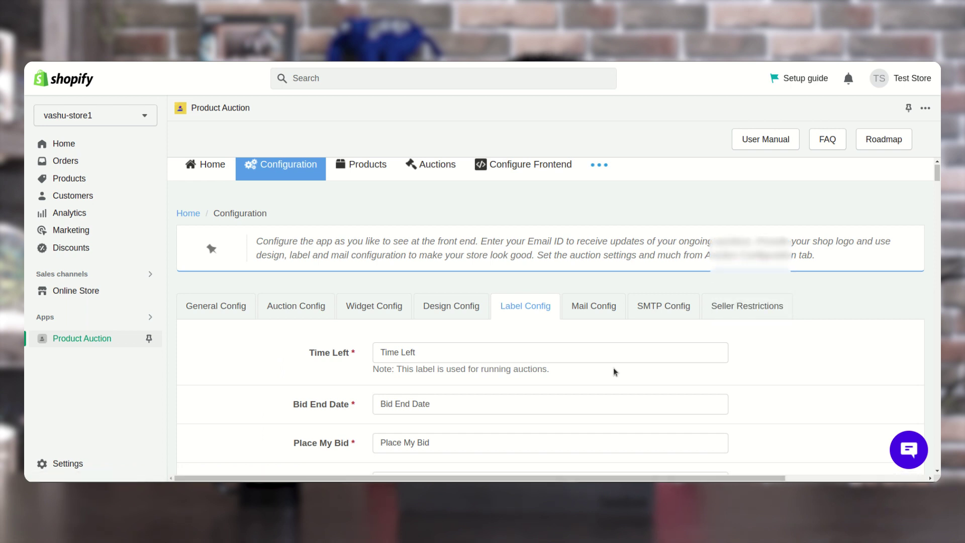
scroll(613, 367, "down", 2)
scroll(613, 368, "down", 3)
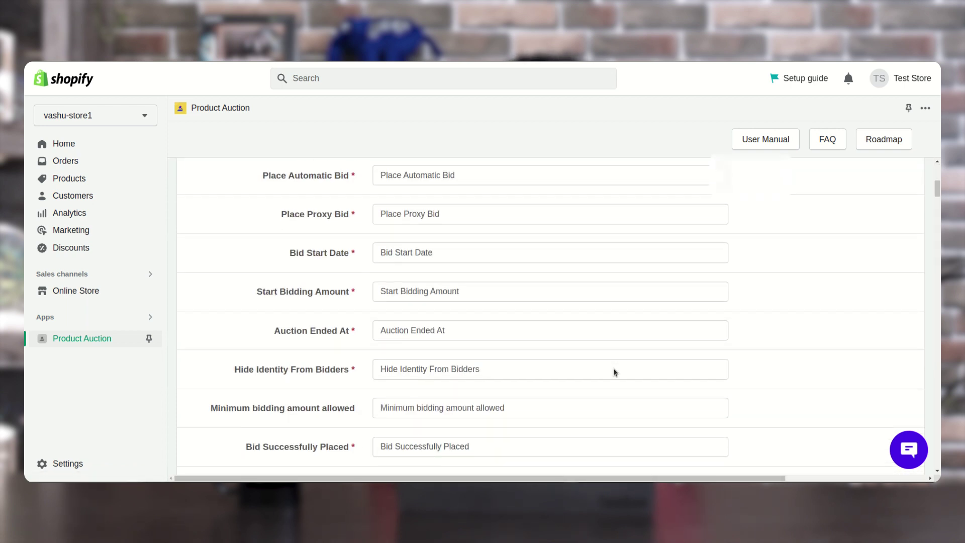
scroll(613, 368, "up", 3)
scroll(613, 368, "up", 2)
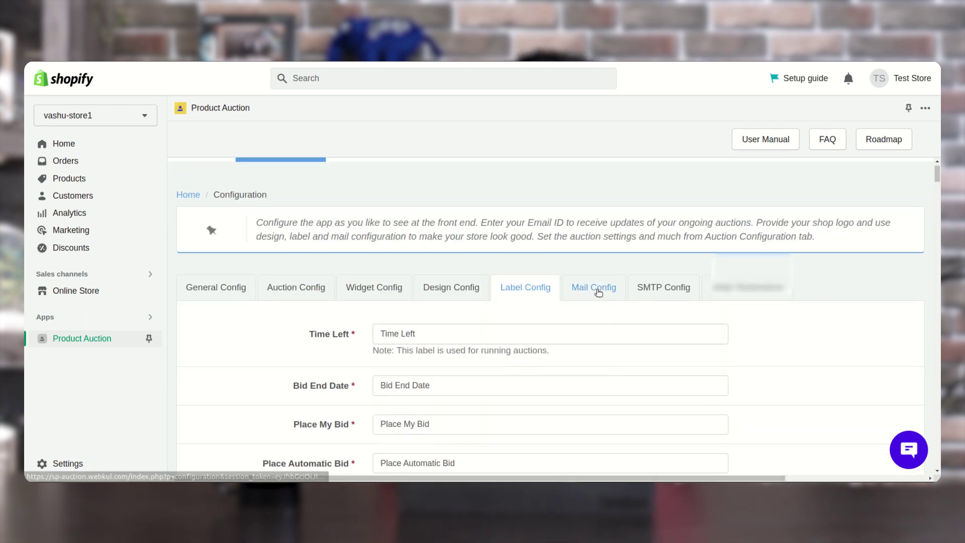
left_click(596, 291)
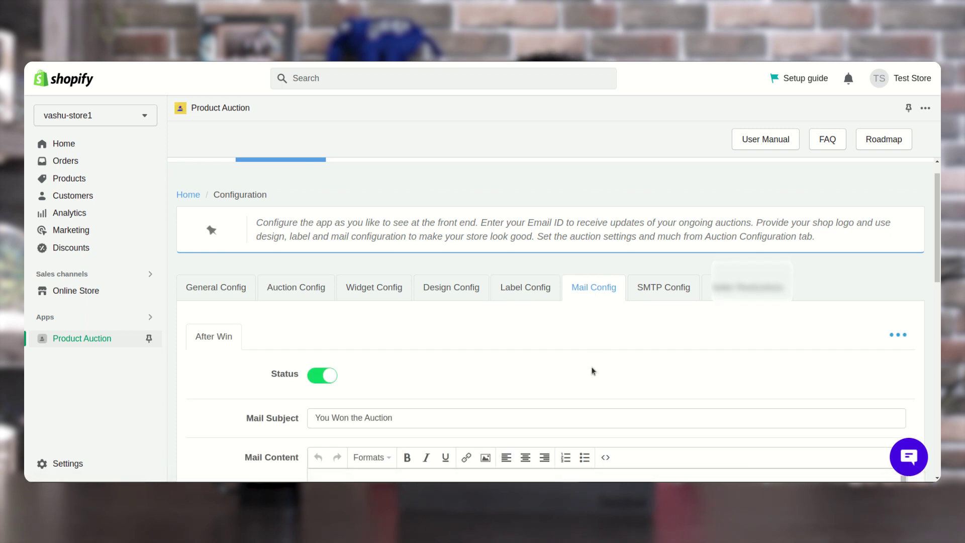
scroll(592, 371, "down", 2)
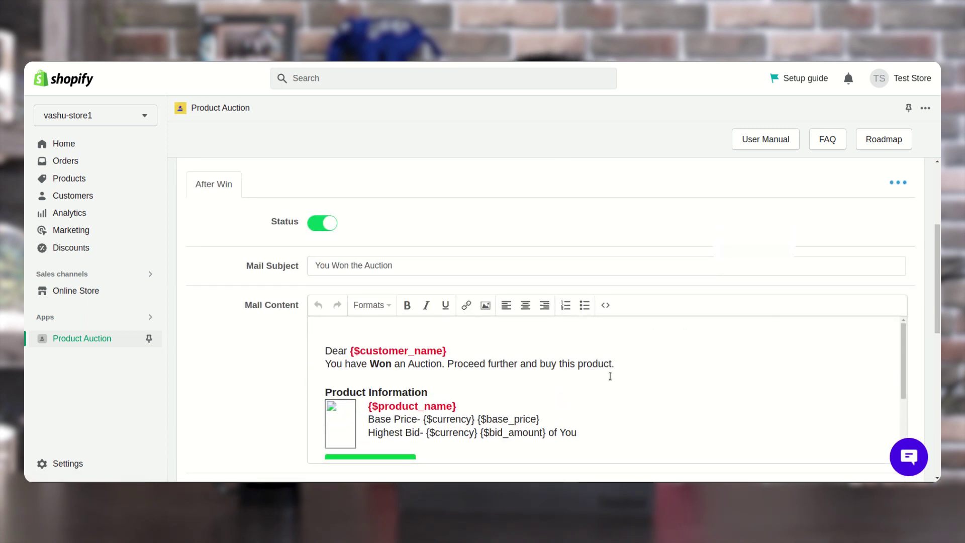
scroll(611, 375, "up", 1)
scroll(610, 375, "up", 1)
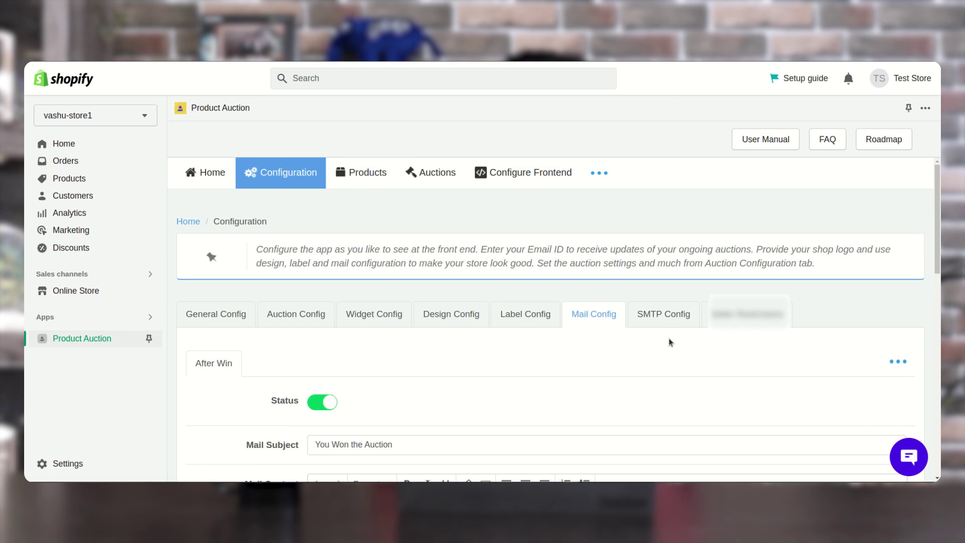
left_click(671, 318)
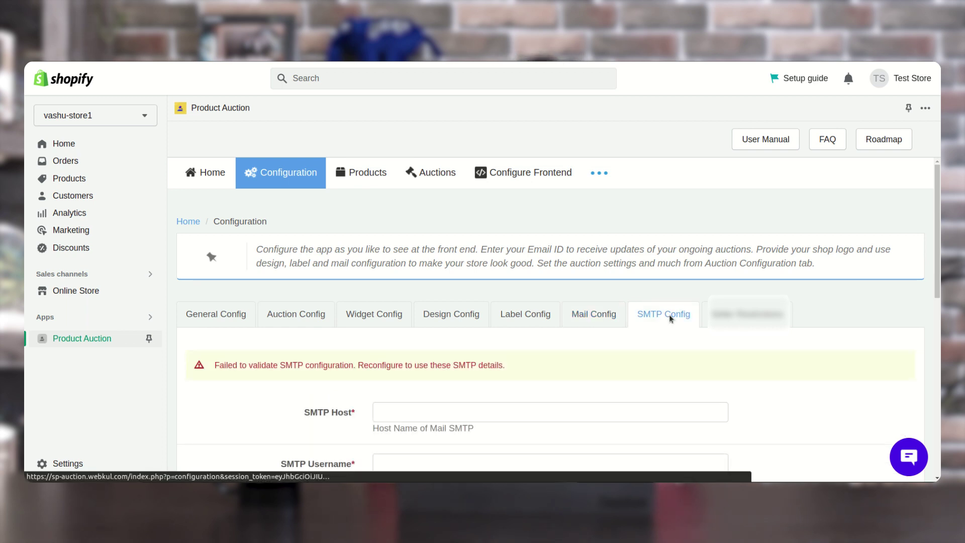
scroll(659, 356, "down", 1)
scroll(659, 356, "down", 2)
scroll(659, 356, "down", 1)
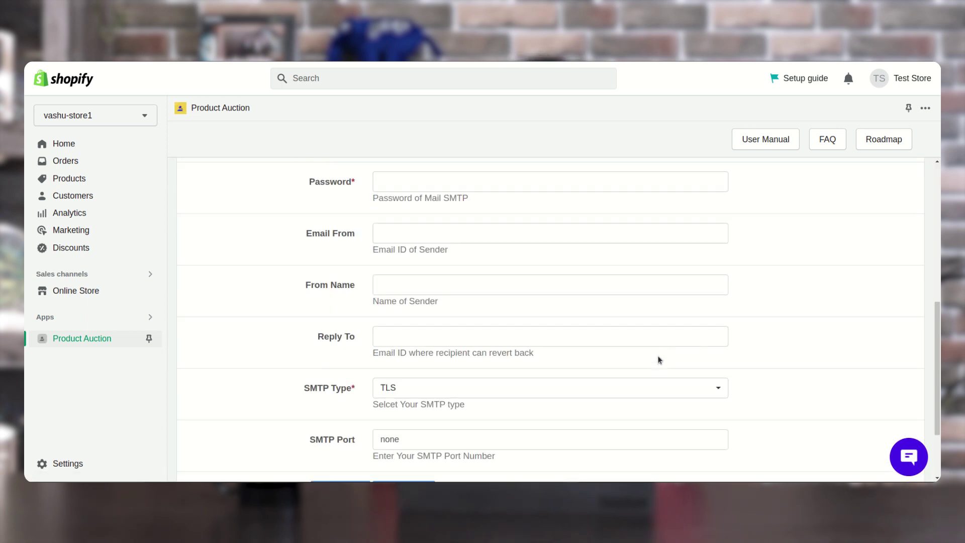
scroll(658, 360, "up", 1)
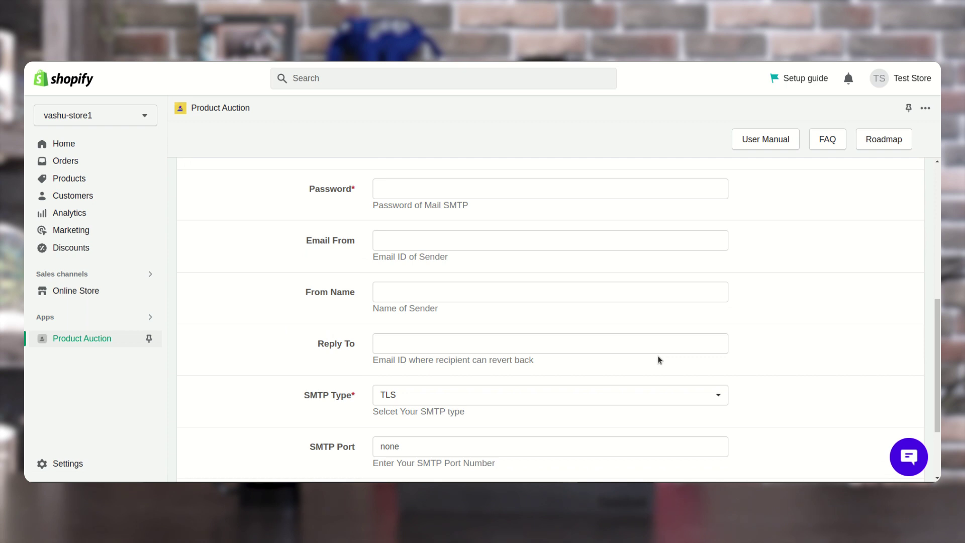
scroll(659, 360, "up", 1)
scroll(658, 360, "up", 1)
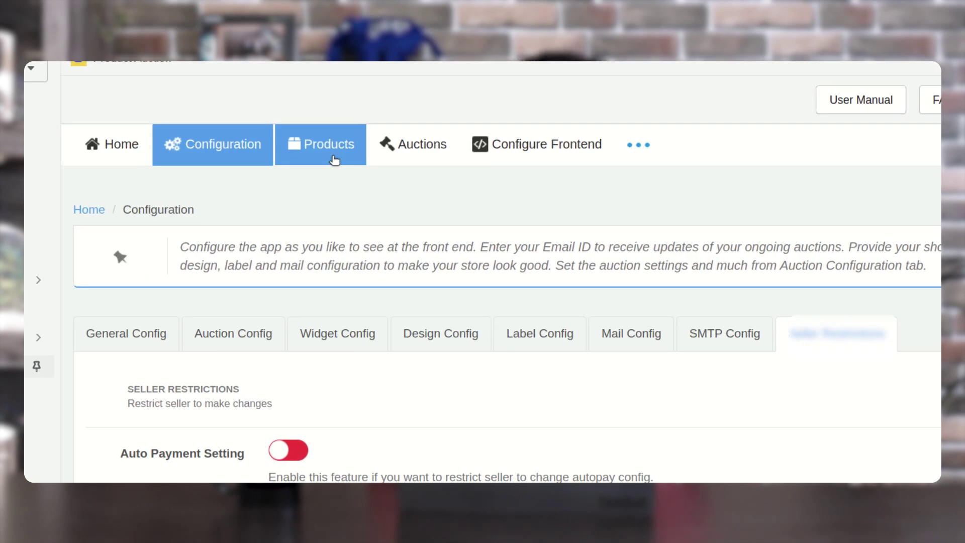
Check the Products list, then browse the Auctions list with dates, bids and status
left_click(332, 155)
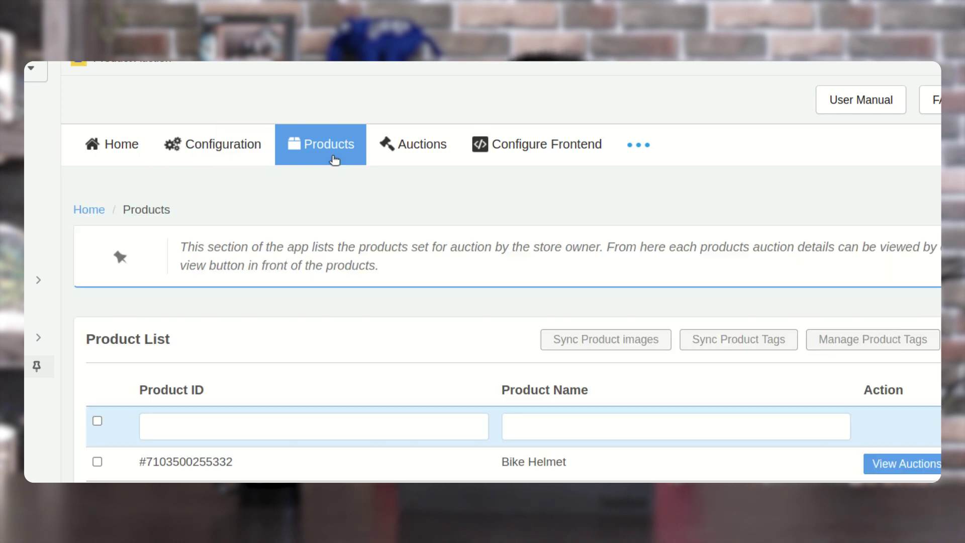
scroll(382, 270, "down", 2)
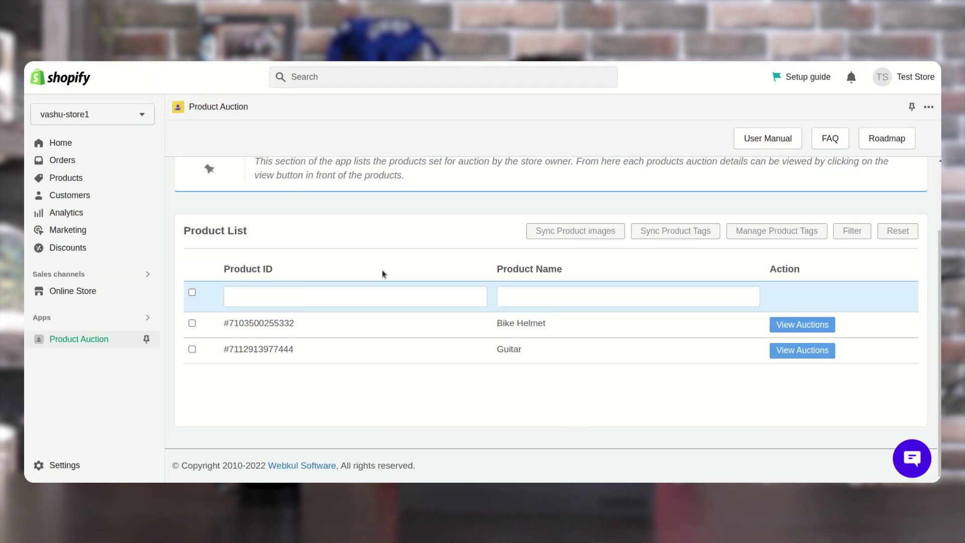
scroll(382, 270, "up", 2)
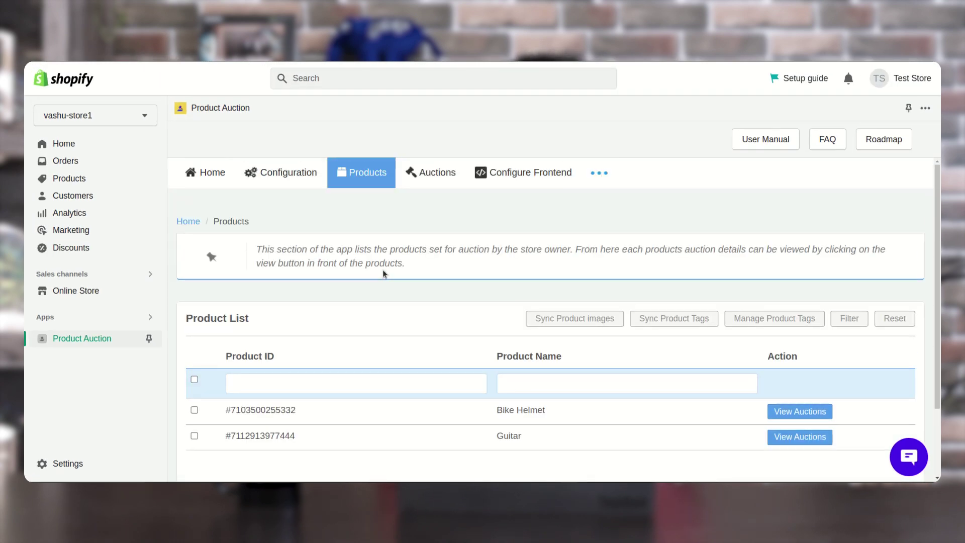
left_click(420, 186)
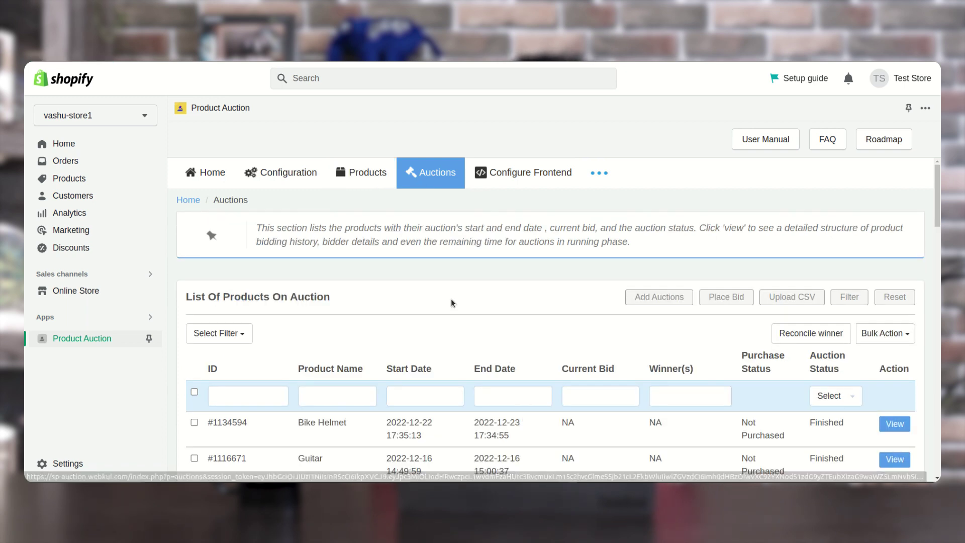
scroll(451, 302, "down", 2)
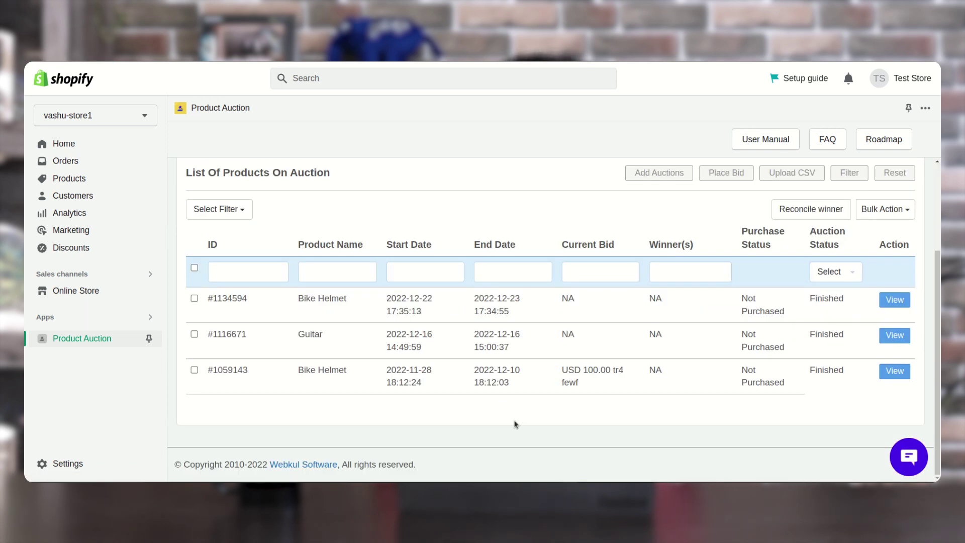
scroll(612, 369, "up", 2)
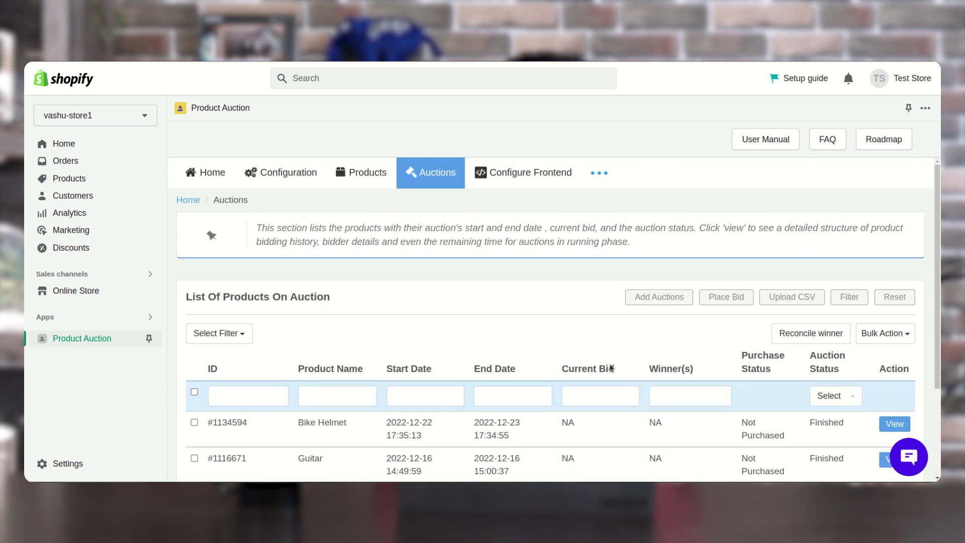
View the Configure Frontend theme code snippets, then expand the ••• more menu
left_click(510, 176)
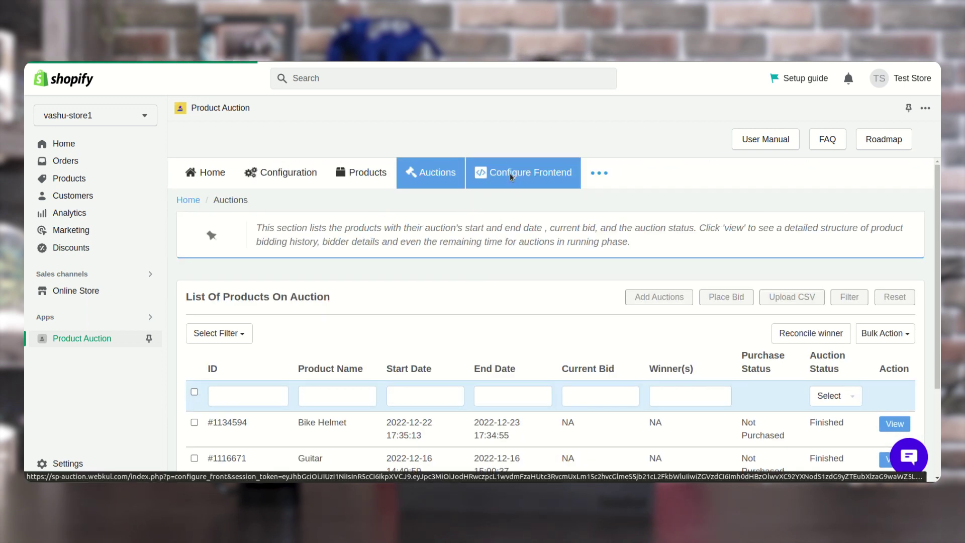
scroll(519, 317, "down", 2)
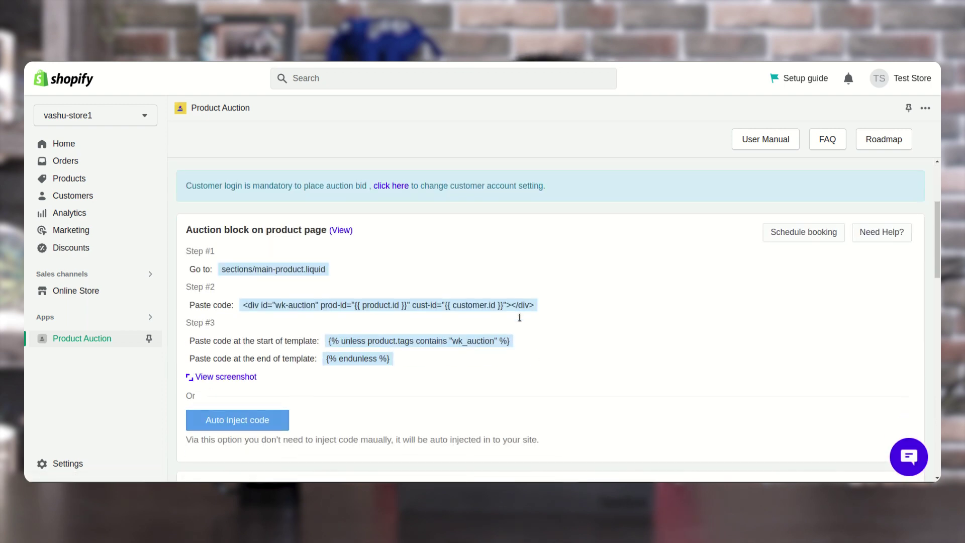
scroll(520, 317, "down", 3)
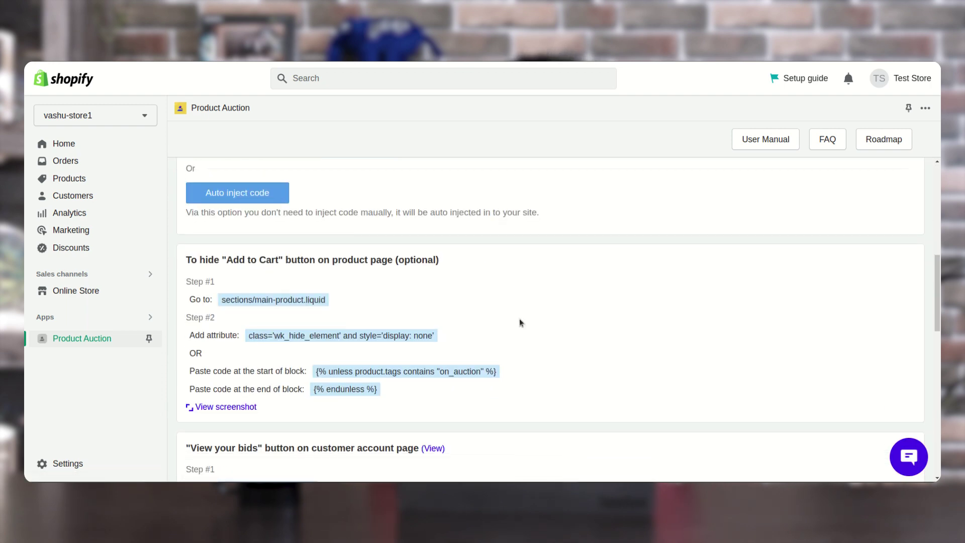
scroll(520, 318, "up", 5)
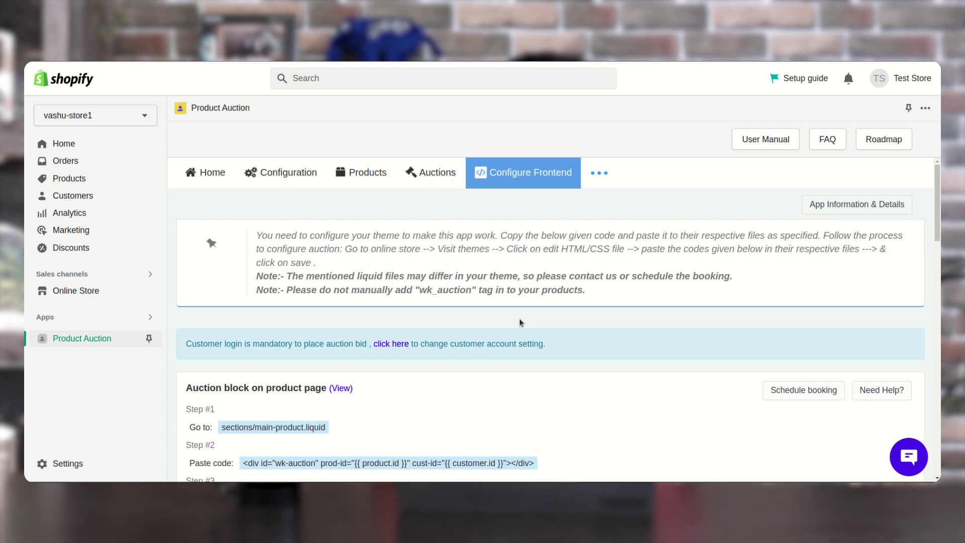
left_click(597, 180)
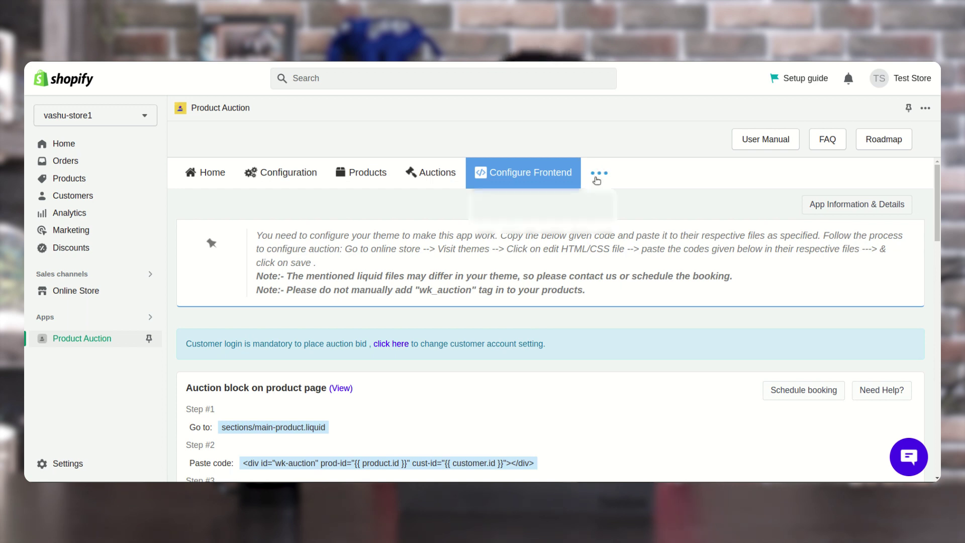